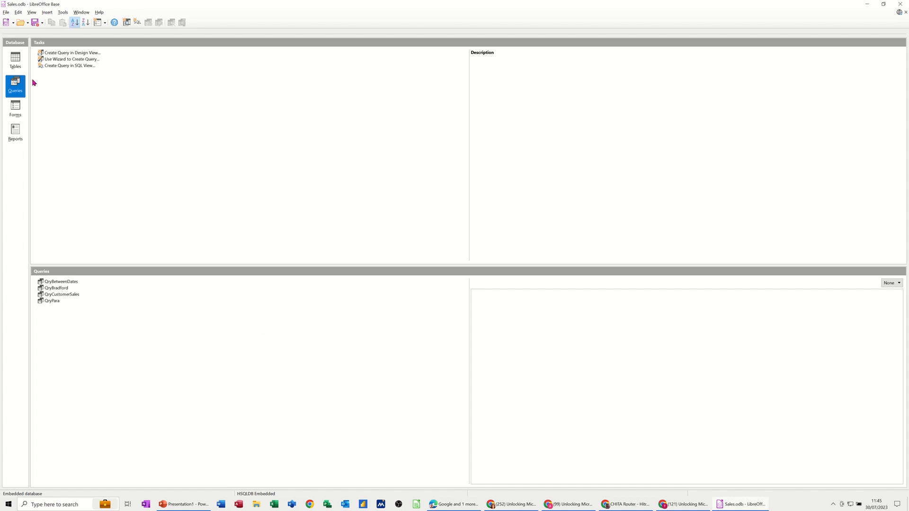
- Create a new query in Design View and add the TblCustomers, TblProducts and TblSales tables to it
left_click(100, 54)
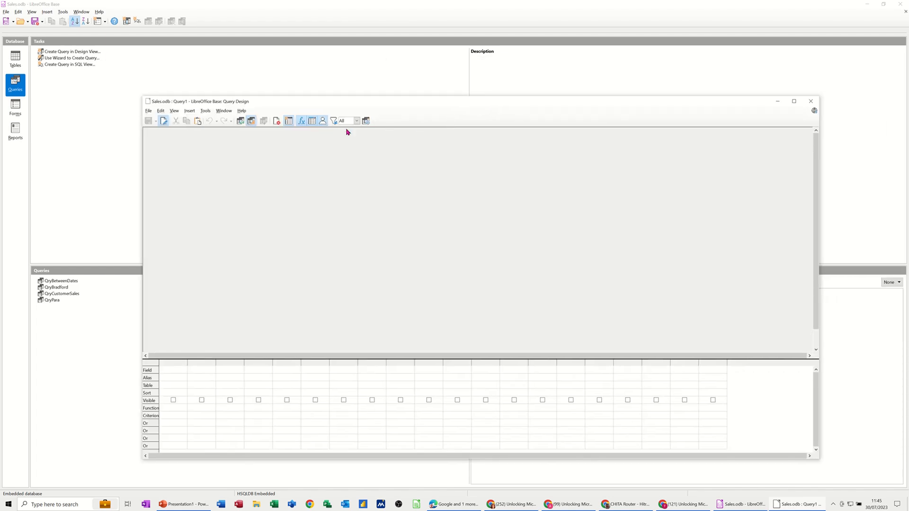
left_click(289, 122)
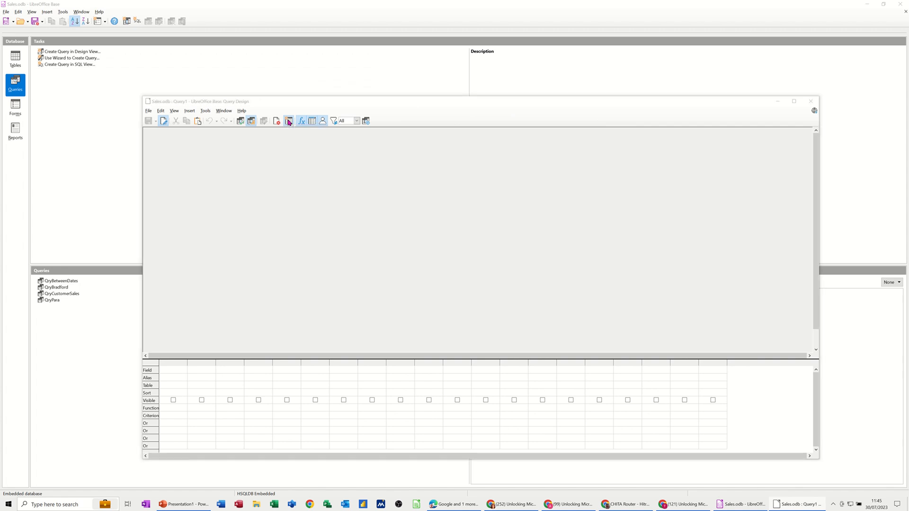
left_click_drag(467, 214, 433, 167)
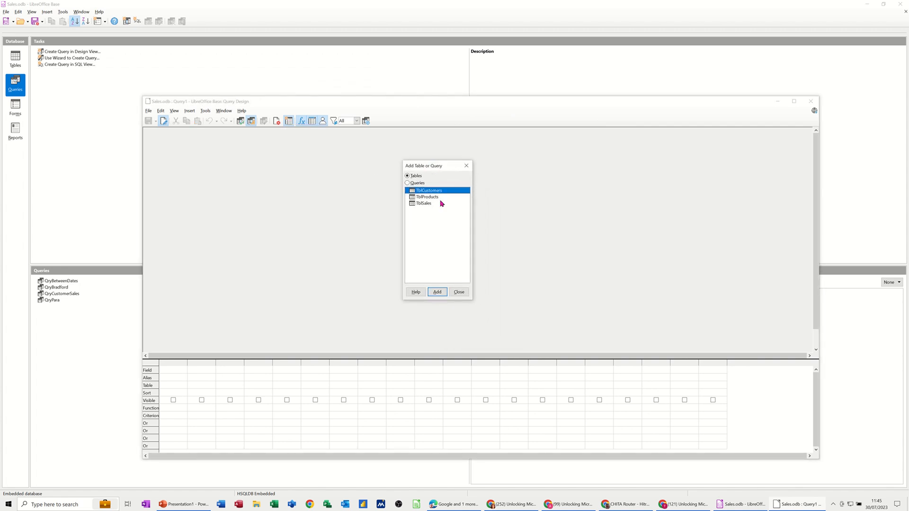
double_click(429, 192)
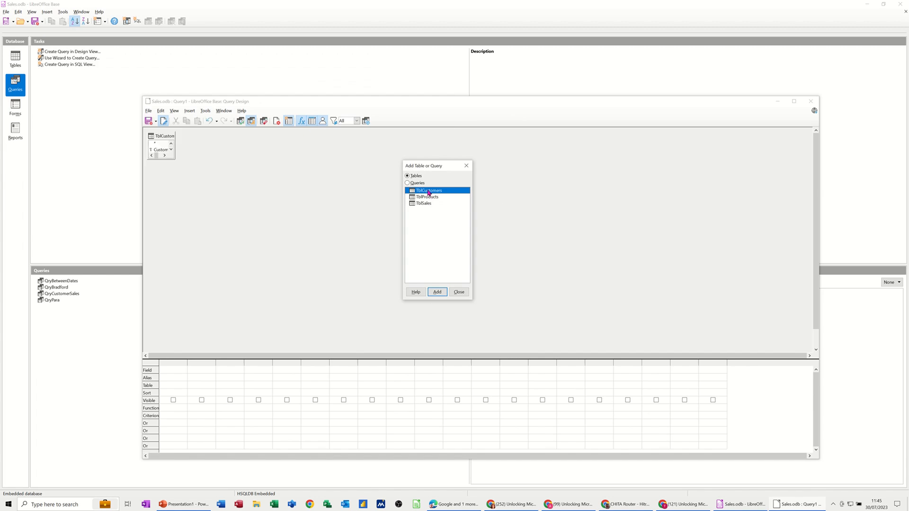
double_click(430, 198)
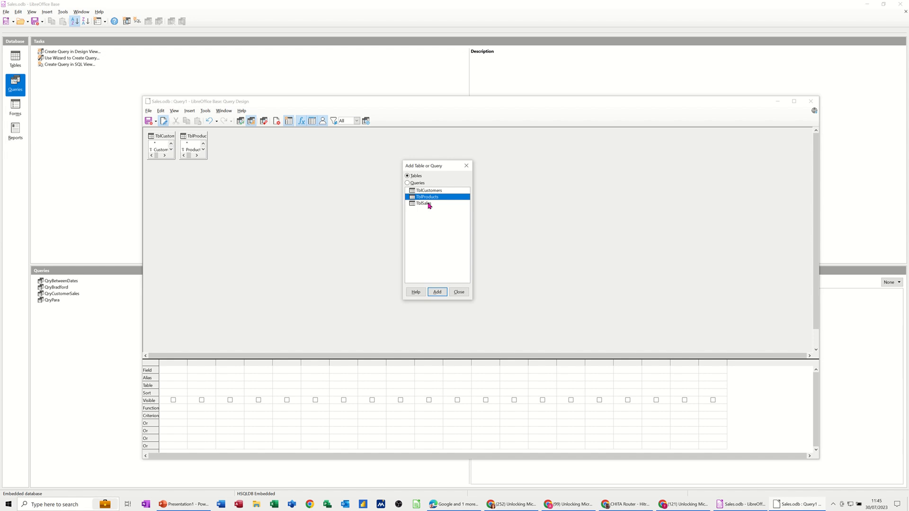
double_click(429, 203)
left_click(460, 292)
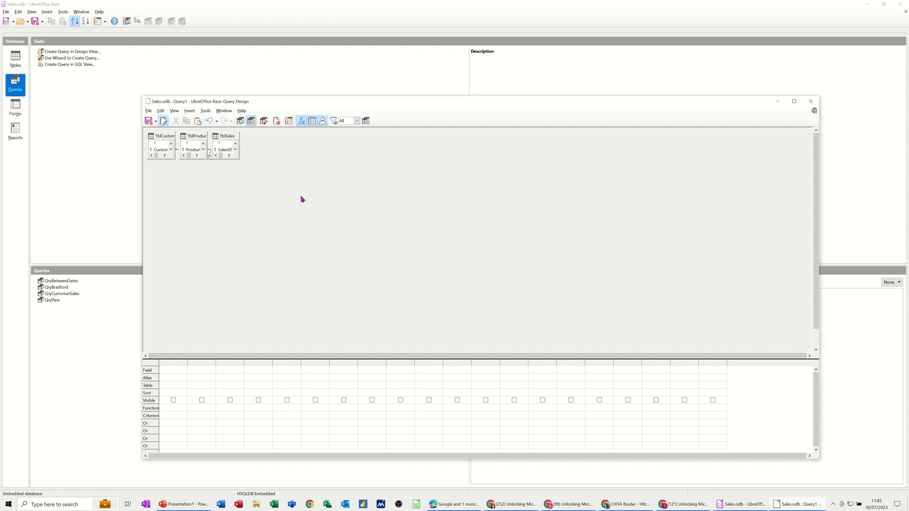
- Spread out the tables in the query design so that TblSales sits between TblCustomers and TblProducts
left_click_drag(192, 136, 374, 179)
left_click_drag(234, 140, 294, 197)
left_click_drag(169, 137, 229, 190)
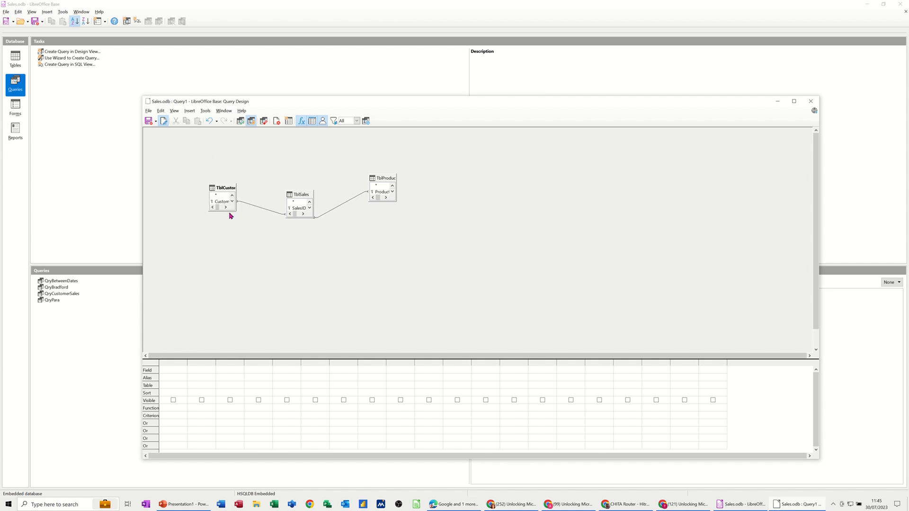
- Add CustomerName, Product, Price and DateofPurchase to the query, enlarging the table boxes to show their fields, and run it
left_click_drag(230, 212, 234, 246)
double_click(223, 208)
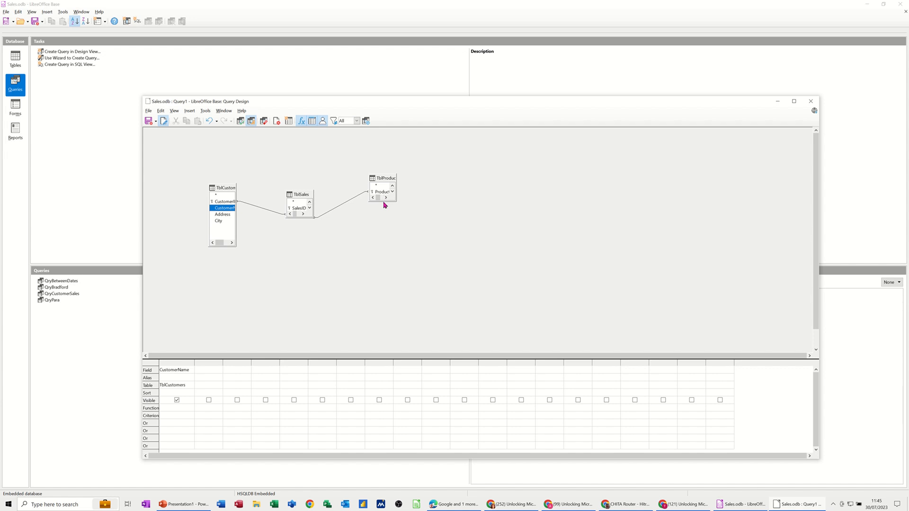
left_click_drag(383, 201, 384, 231)
double_click(385, 199)
left_click(384, 212)
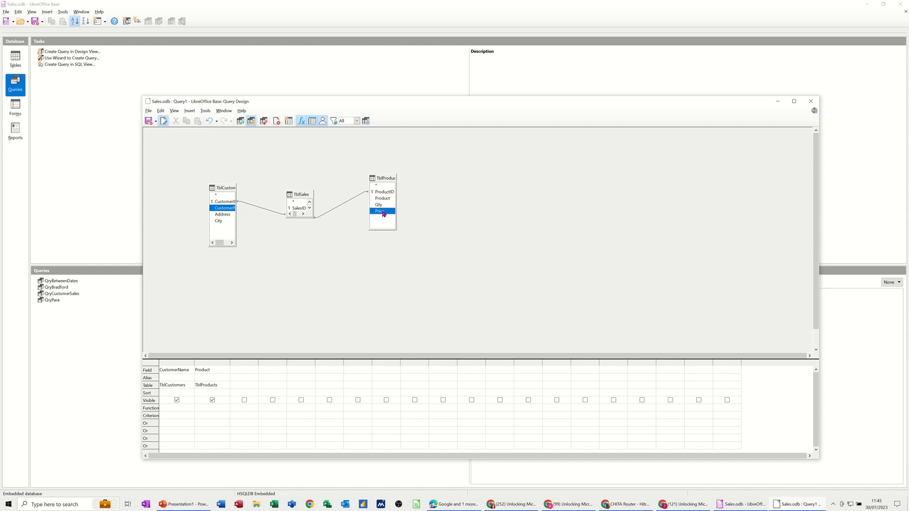
double_click(383, 212)
left_click_drag(305, 217, 311, 261)
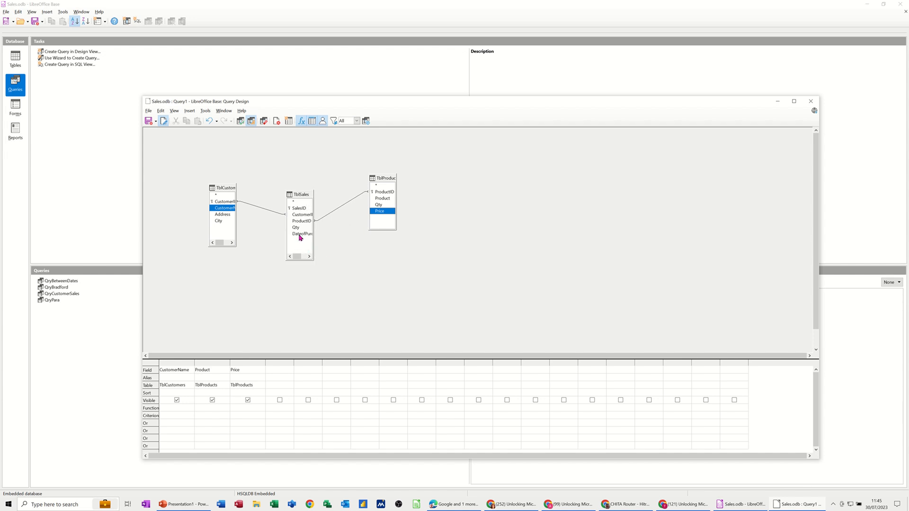
double_click(301, 235)
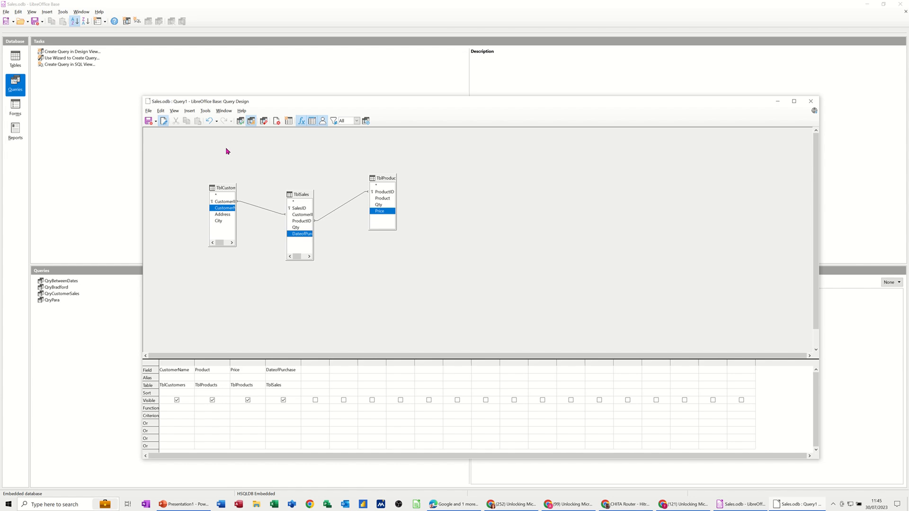
left_click(241, 122)
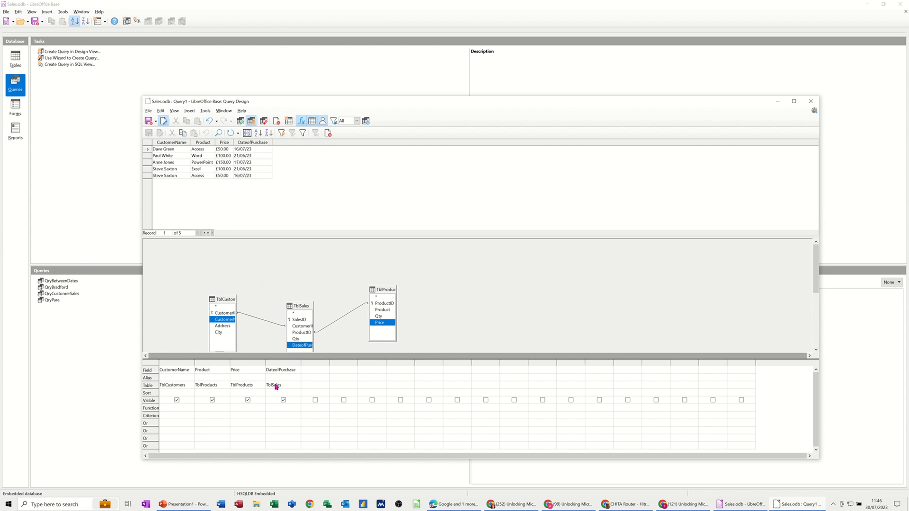
- Widen the DateofPurchase column, set its criterion to >1/6/23 and <30/6/23, run the query and minimize its design window
left_click(272, 415)
left_click_drag(301, 363, 383, 362)
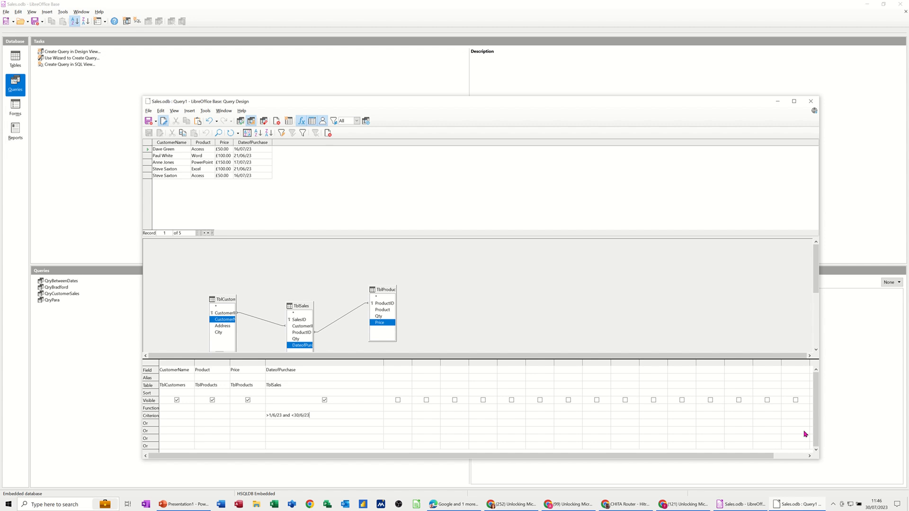
left_click(341, 424)
left_click(239, 124)
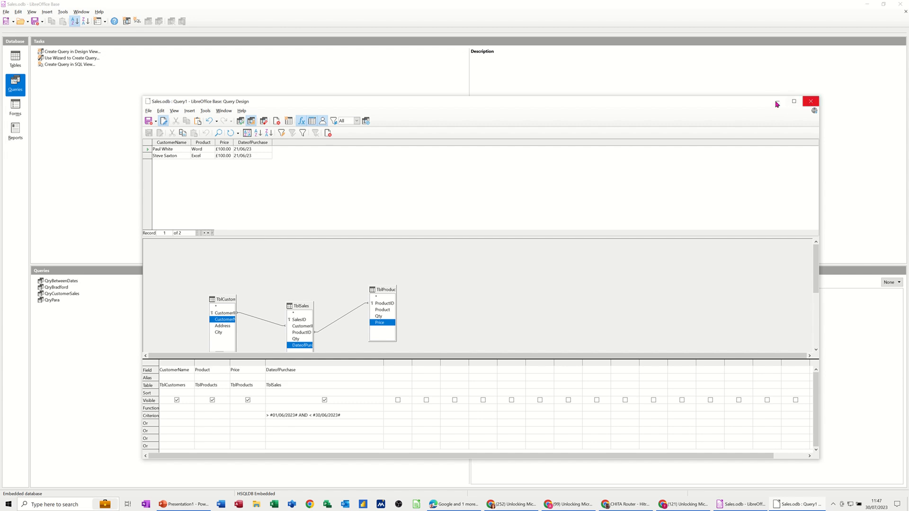
left_click(811, 103)
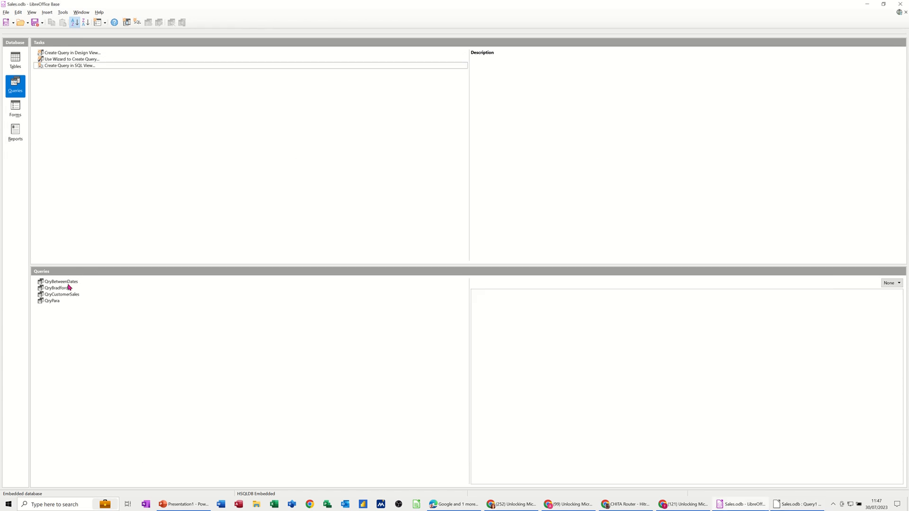
- Run the saved query QryPara with 4 as the Enter_salesID parameter, and close its results
double_click(49, 301)
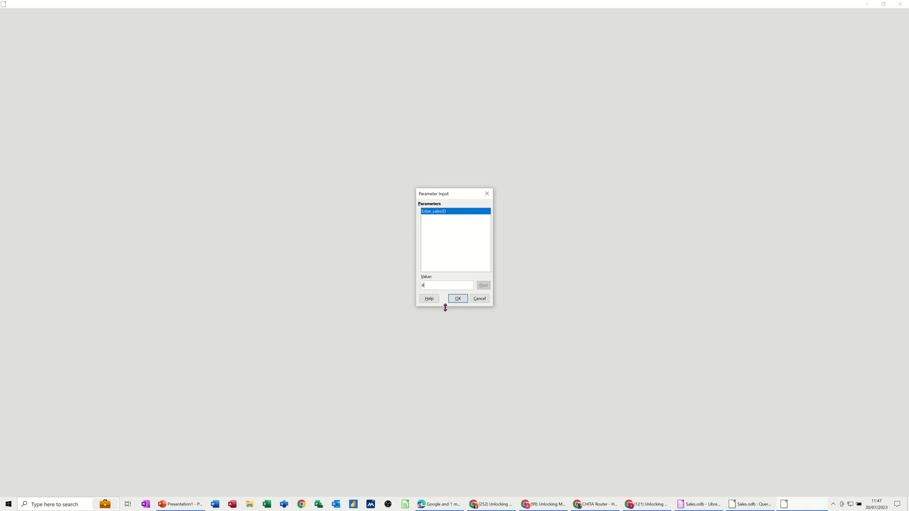
left_click(458, 299)
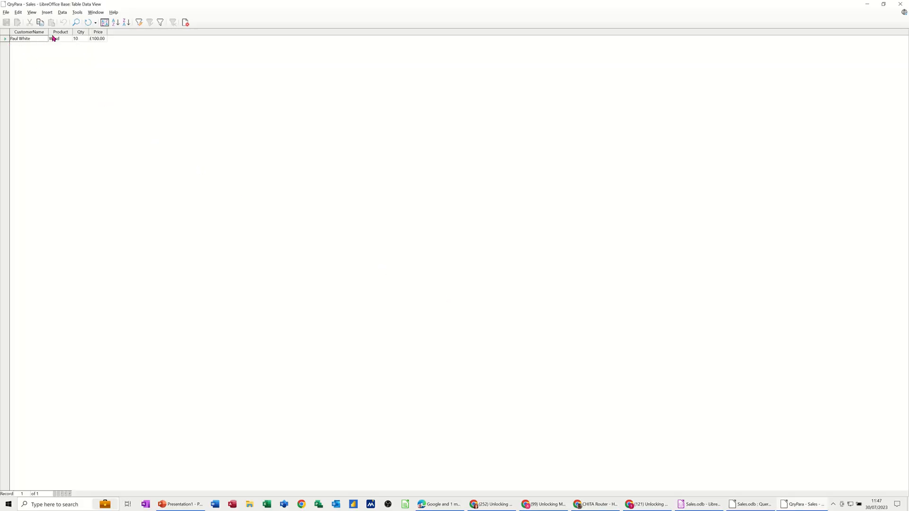
left_click(186, 22)
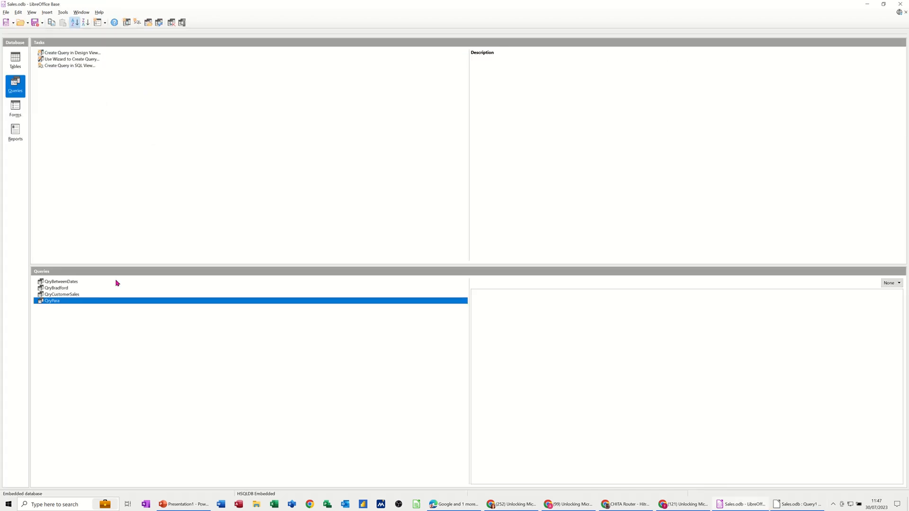
- Open QryPara for editing to examine the parameter criterion on its SalesID field, and close the design
right_click(61, 304)
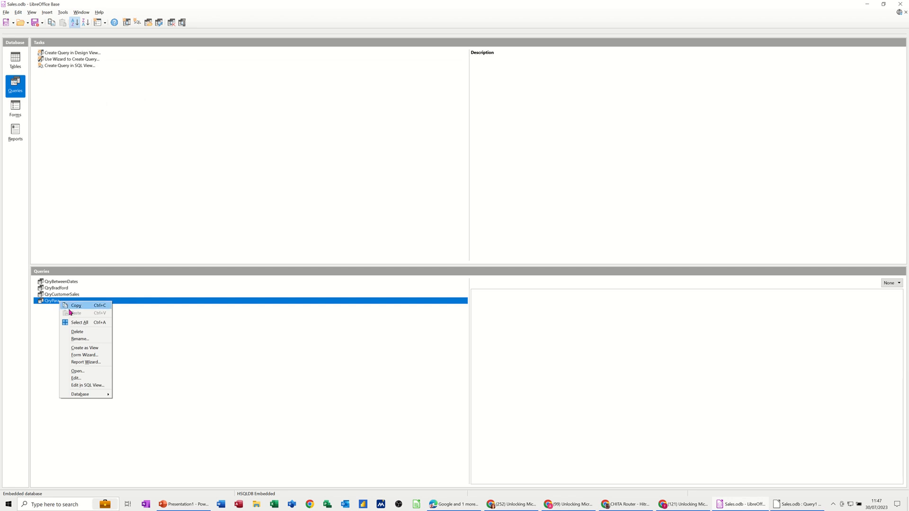
left_click(76, 379)
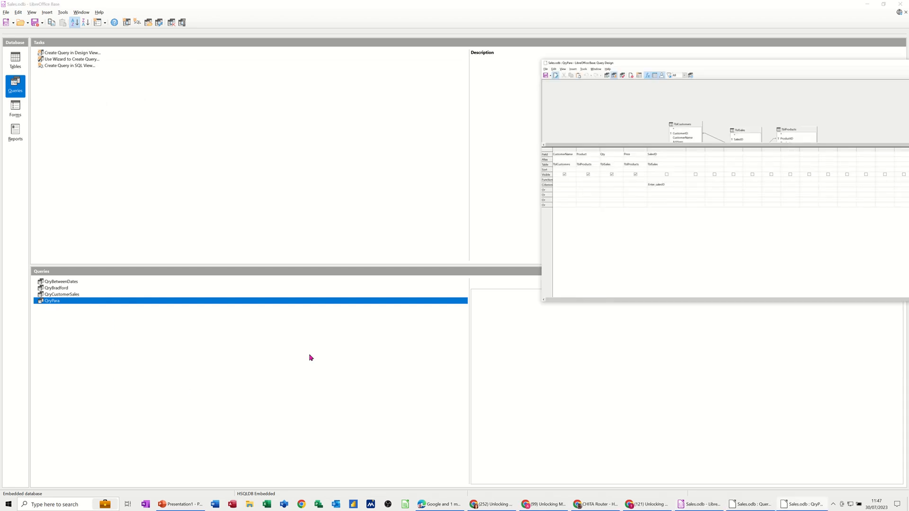
left_click_drag(732, 67, 412, 97)
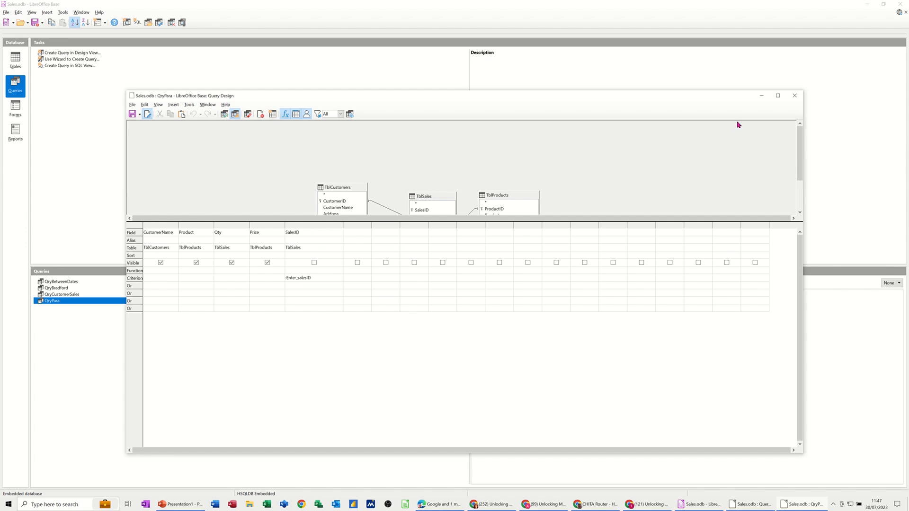
left_click(796, 95)
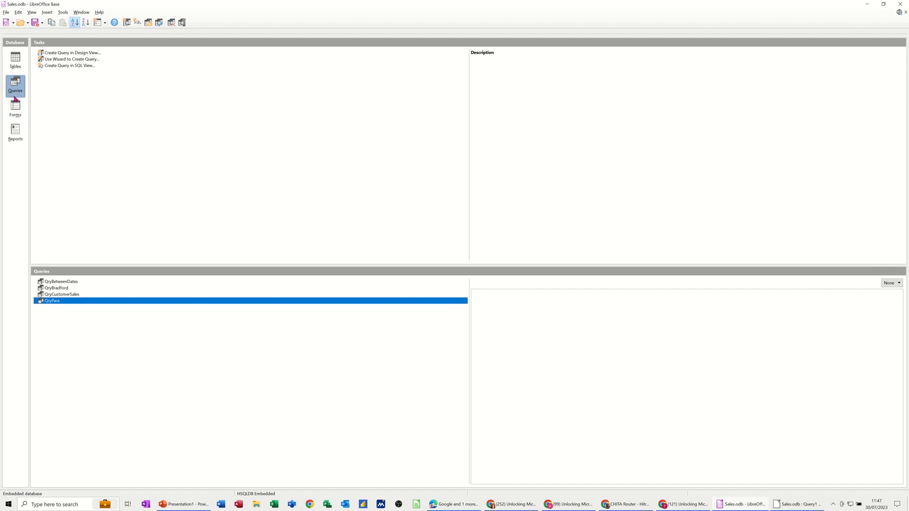
- Run QryBetweenDates with 1/6/23 as the first date and 1 August as the second, and close its results
left_click(54, 283)
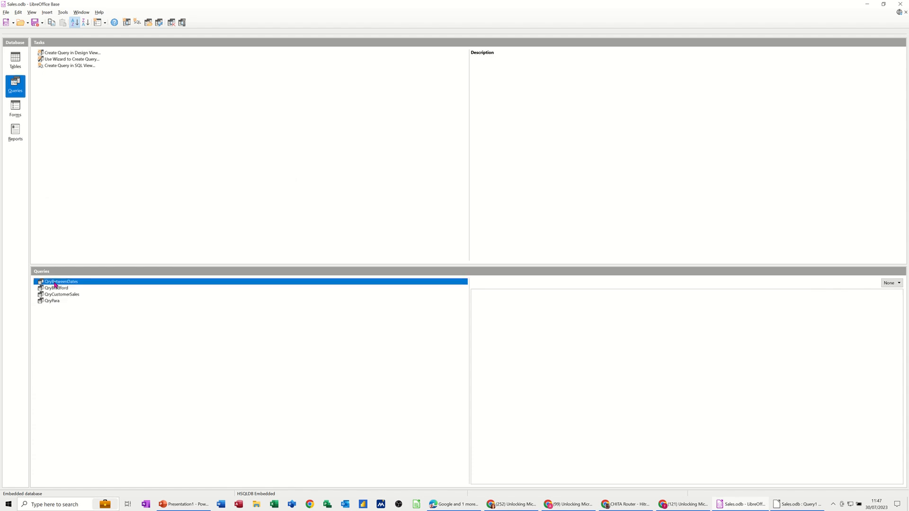
double_click(55, 283)
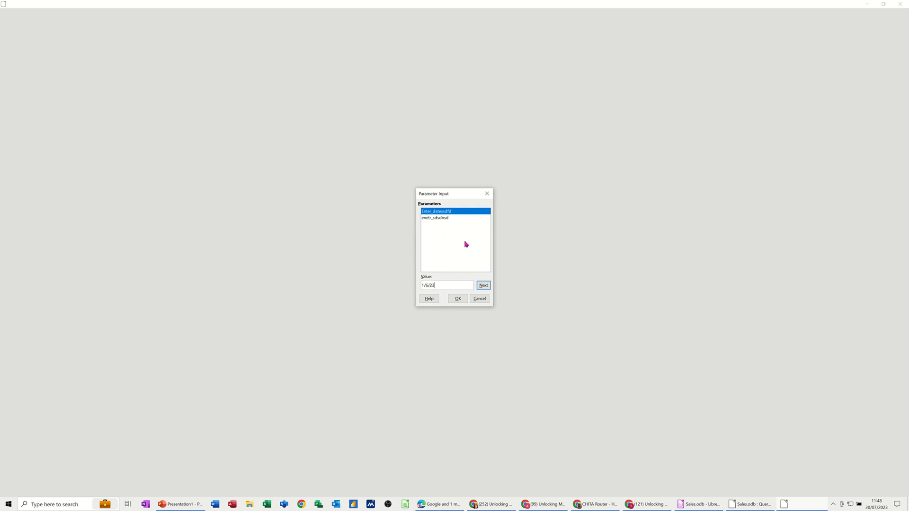
key("Return")
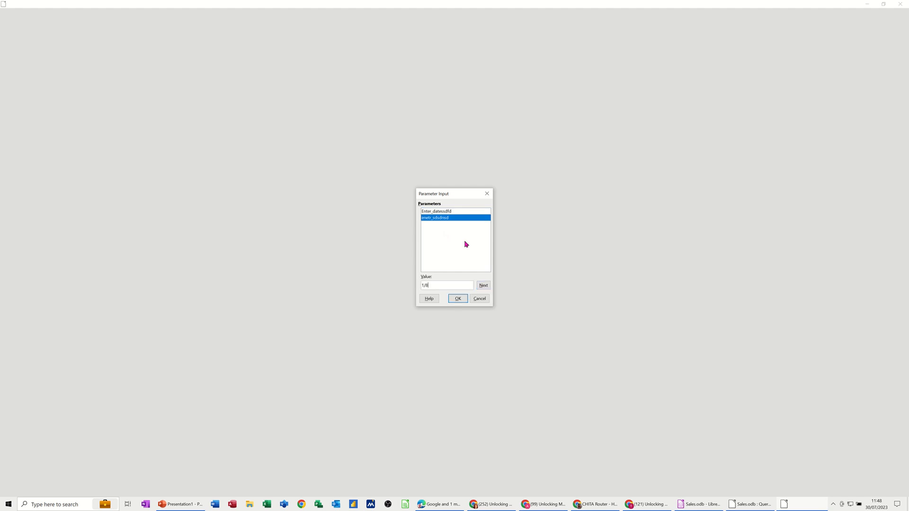
key("Return")
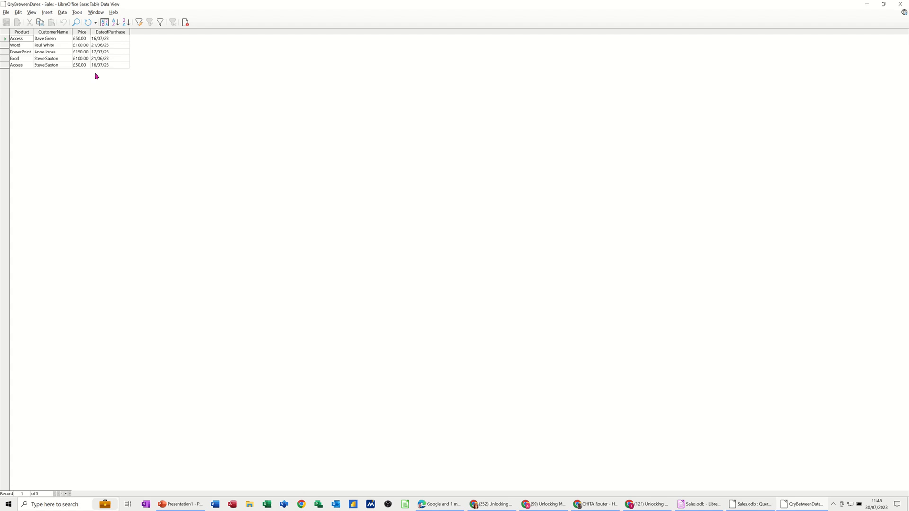
left_click(185, 24)
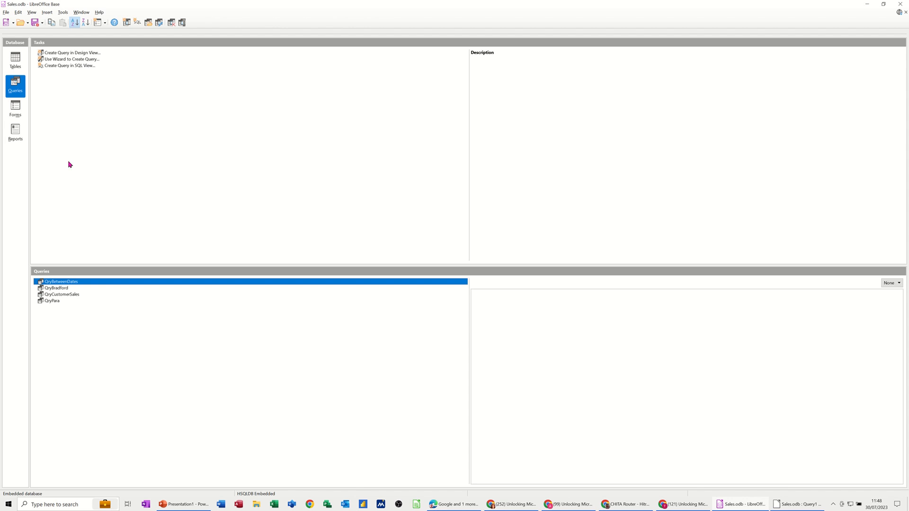
- Open QryBetweenDates for editing to examine the BETWEEN parameter criterion on DateofPurchase, and close the design
right_click(58, 283)
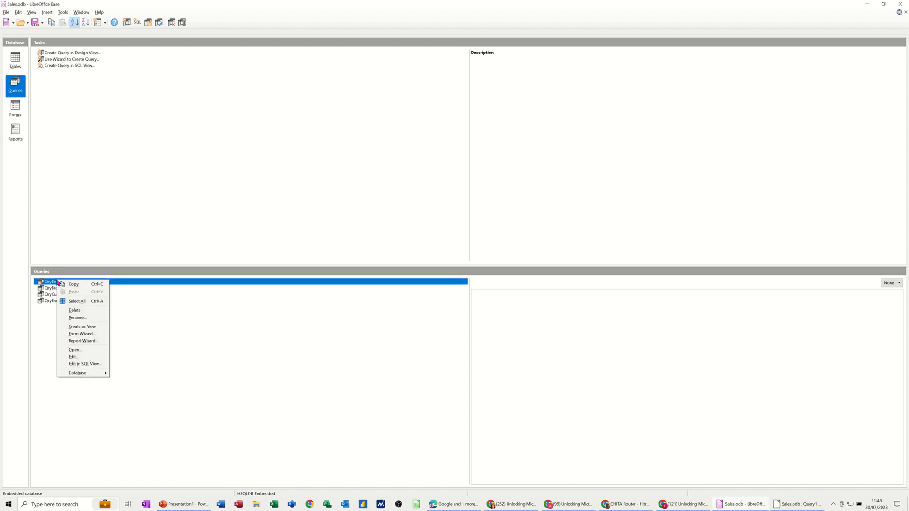
left_click(74, 358)
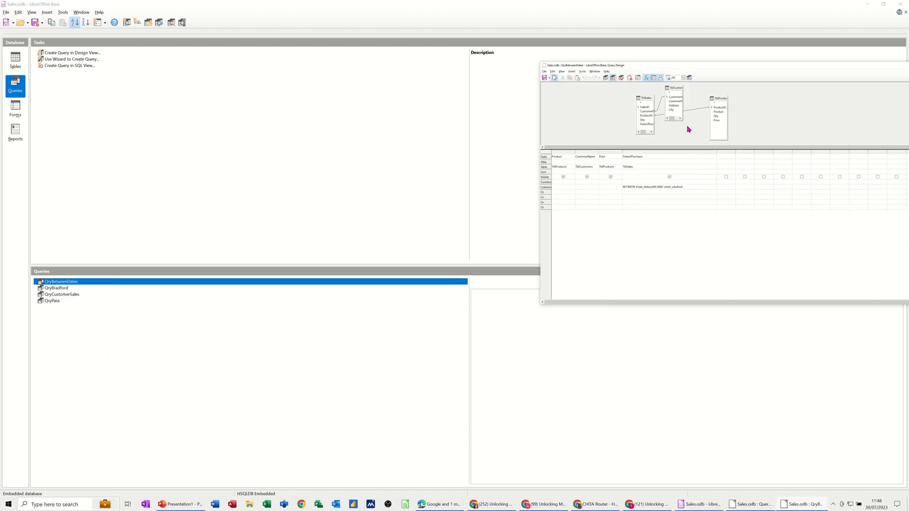
left_click_drag(741, 67, 413, 83)
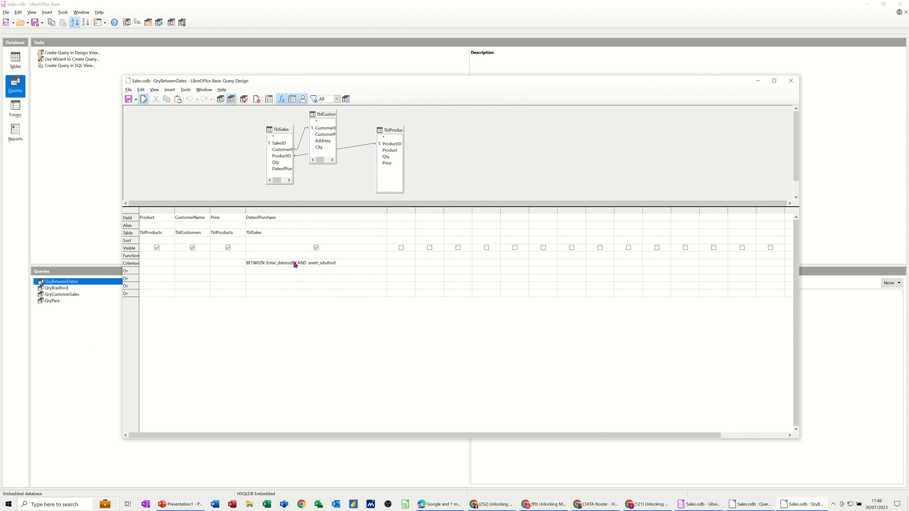
left_click(790, 82)
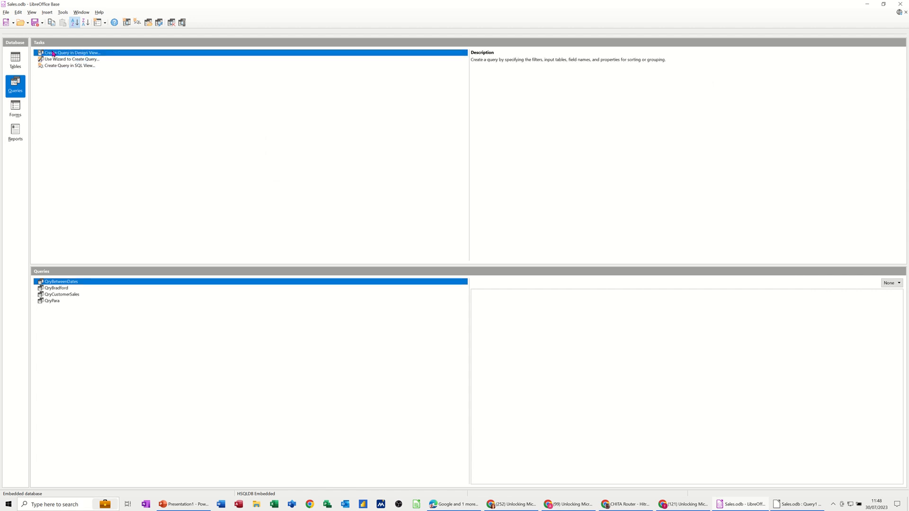
- Create a new query in Design View and add the TblCustomers, TblProducts and TblSales tables to it
left_click(53, 54)
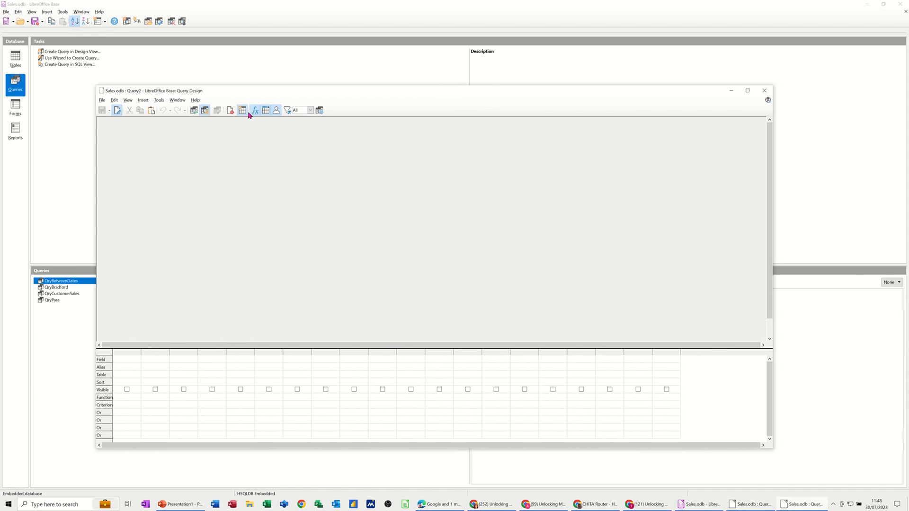
left_click(242, 110)
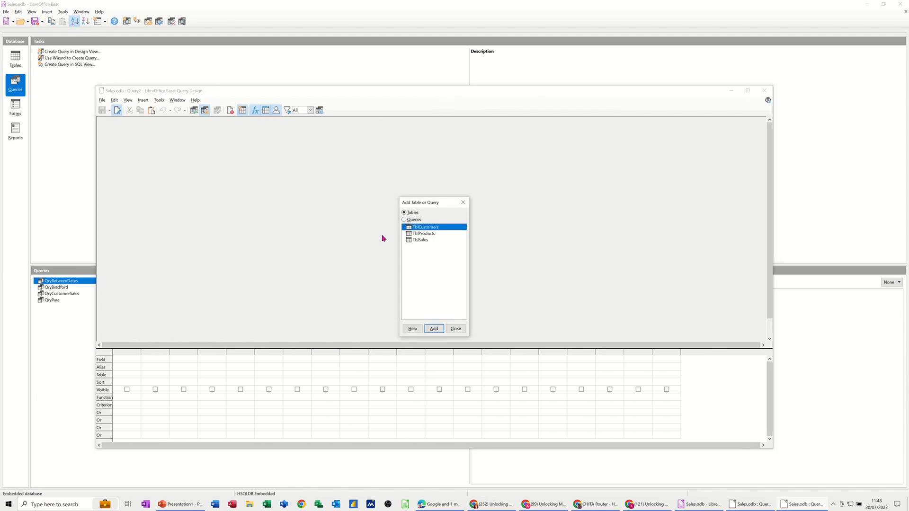
left_click(432, 329)
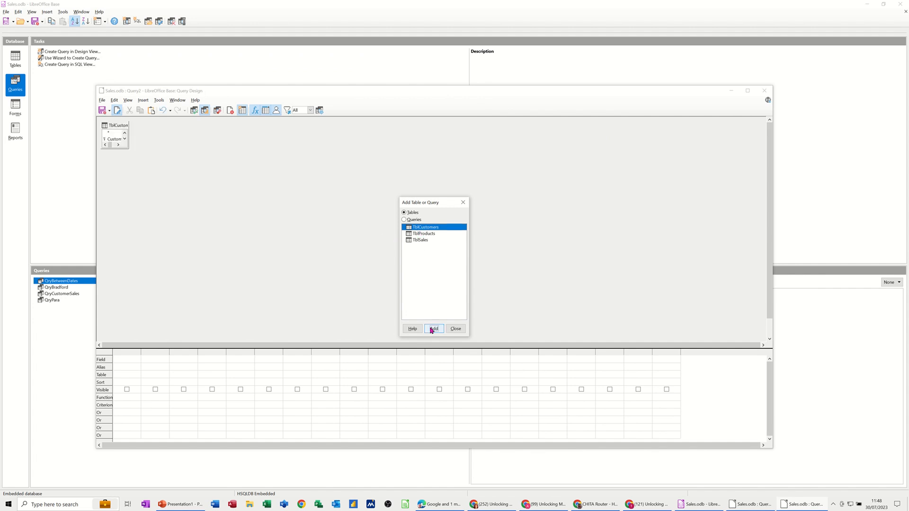
double_click(426, 234)
left_click(426, 240)
double_click(426, 241)
left_click(455, 329)
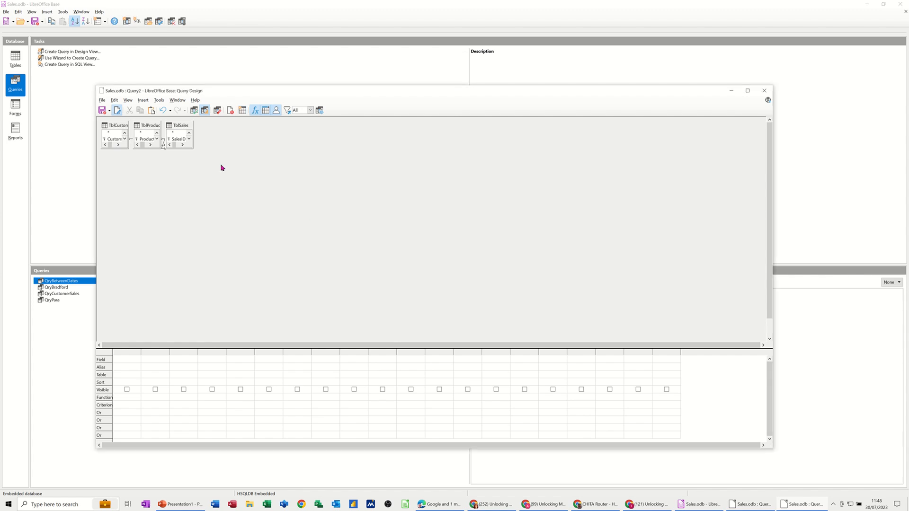
- Arrange the three tables with TblSales between TblCustomers and TblProducts, and enlarge them to show their field lists
left_click_drag(148, 126, 275, 157)
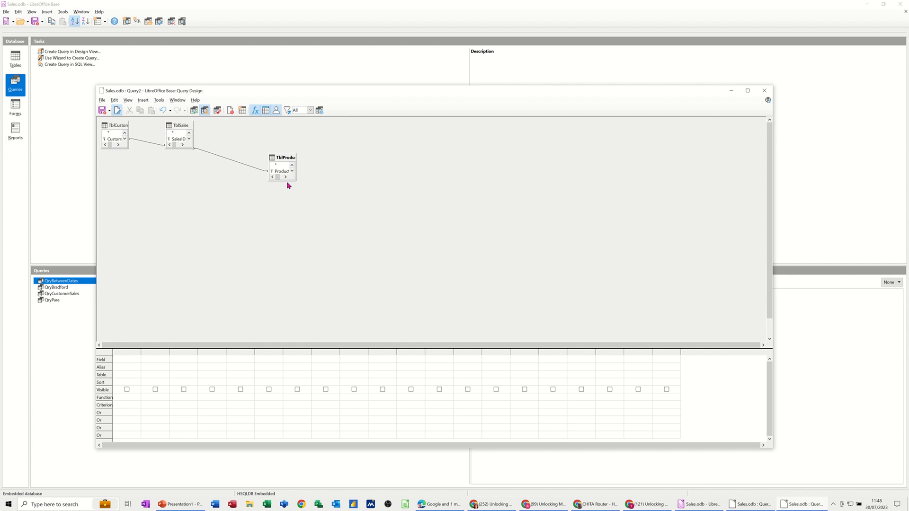
left_click_drag(283, 181, 284, 226)
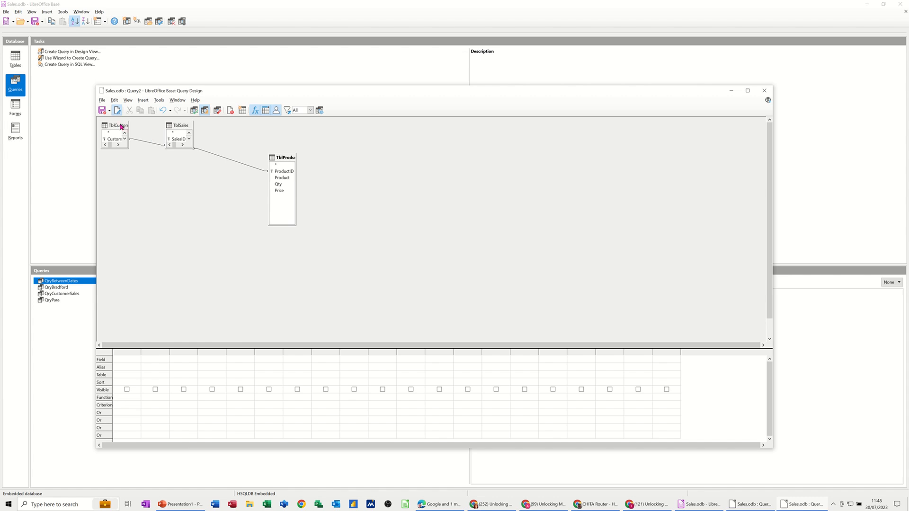
left_click_drag(173, 127, 215, 169)
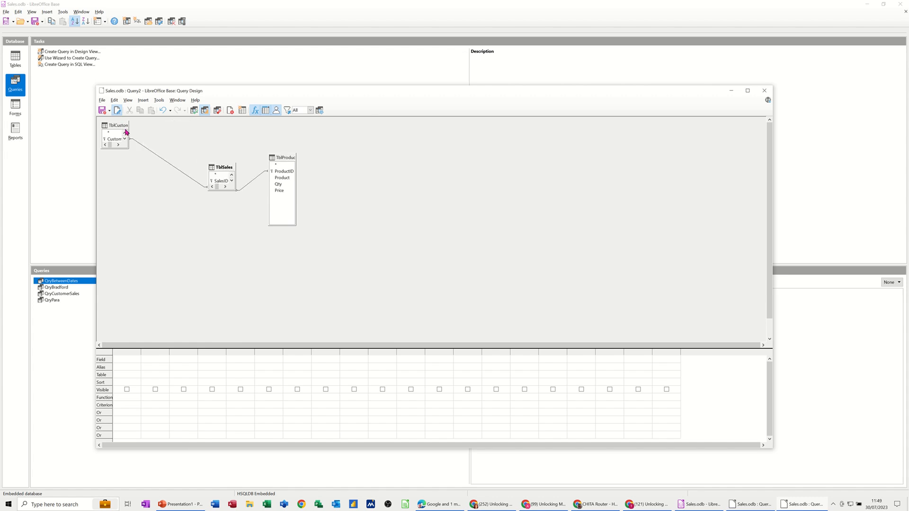
left_click_drag(116, 126, 156, 208)
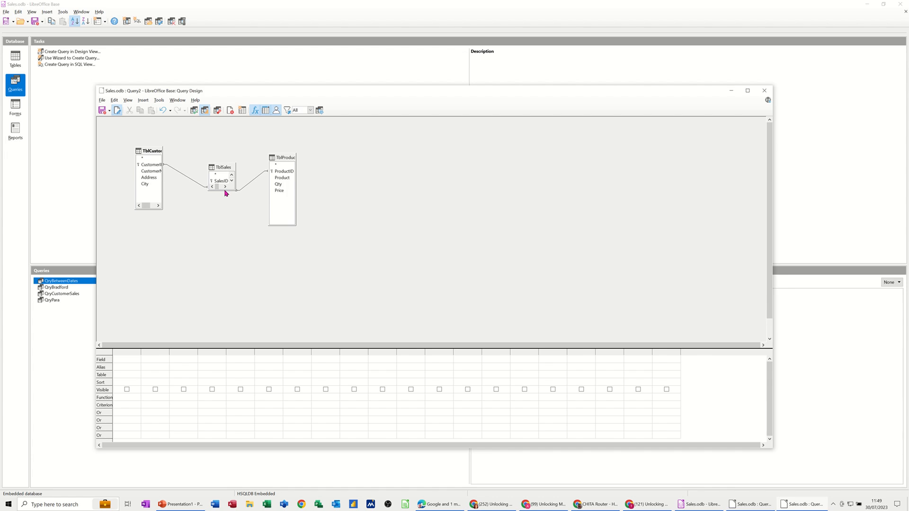
left_click_drag(223, 191, 223, 226)
- Add CustomerName from TblCustomers, Product and Price from TblProducts, and DateofPurchase from TblSales to the query
double_click(147, 172)
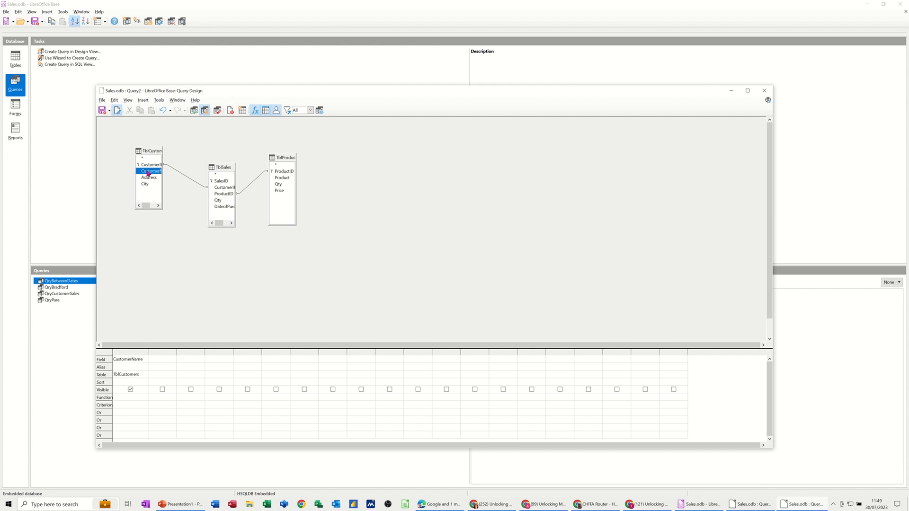
double_click(280, 179)
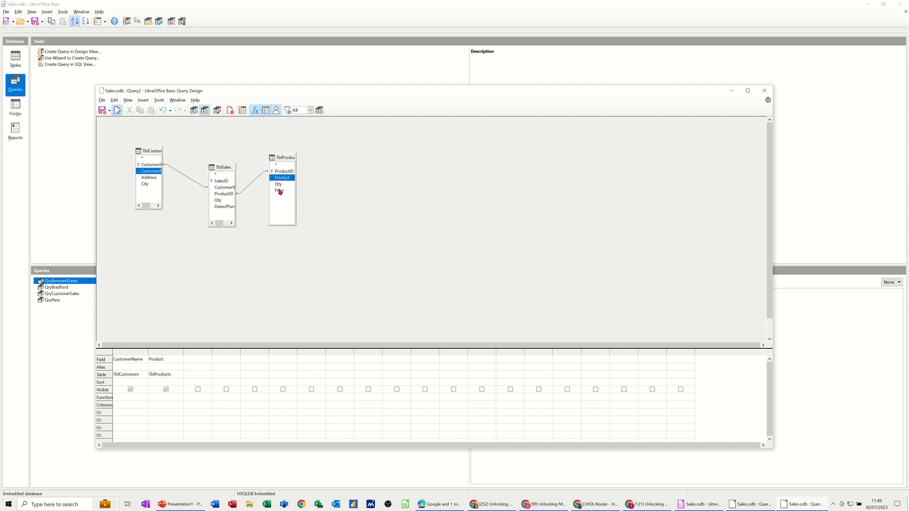
double_click(280, 191)
double_click(220, 207)
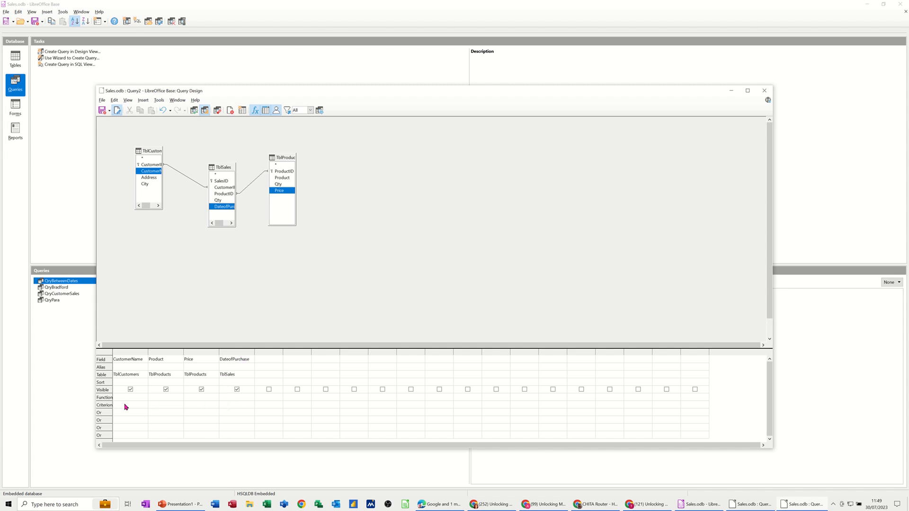
- Widen the DateofPurchase column and set its criterion to BETWEEN :Enter_First AND :Enter_Second
left_click(231, 403)
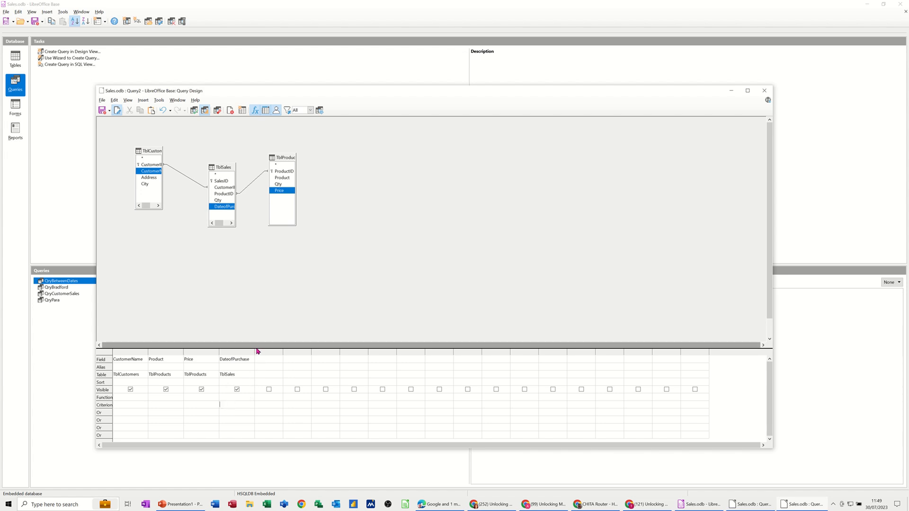
left_click_drag(255, 353, 325, 353)
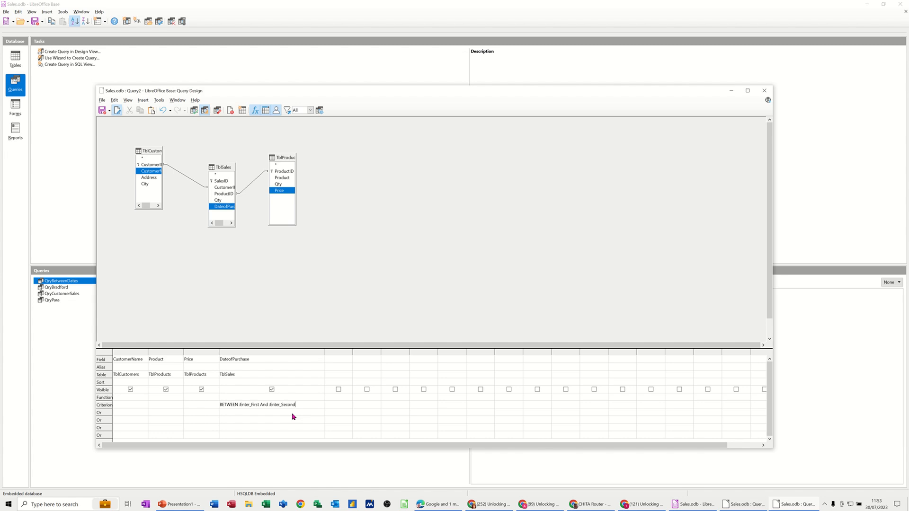
left_click(292, 413)
- Run the query with 1/6/23 as Enter_First and 1/7/23 as Enter_Second
left_click(195, 112)
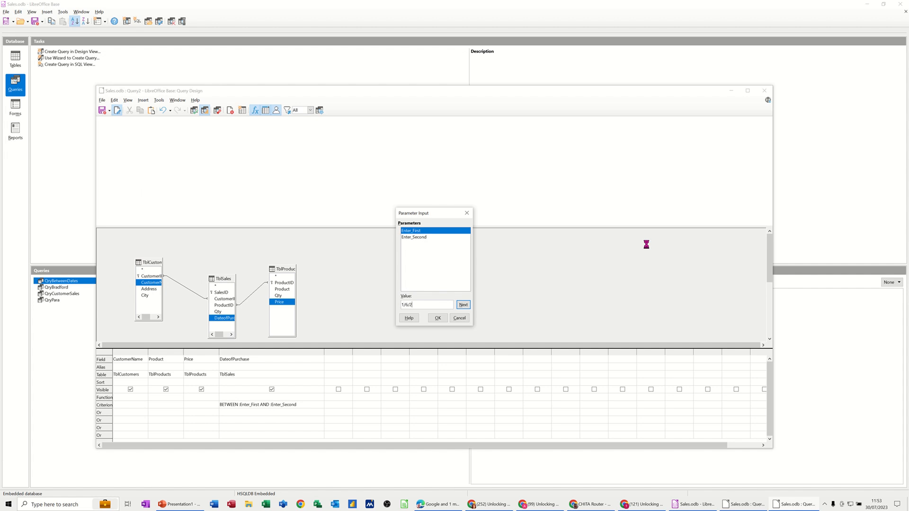
key("Return")
type("1")
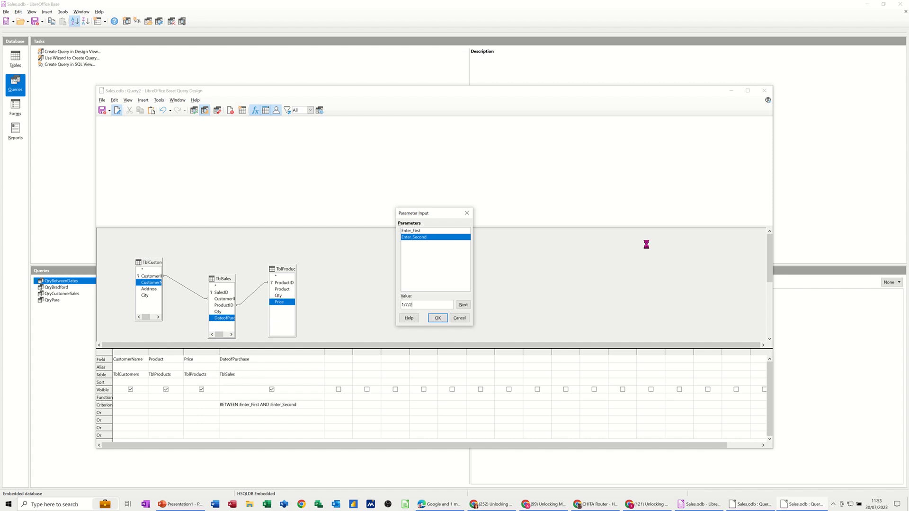
key("Return")
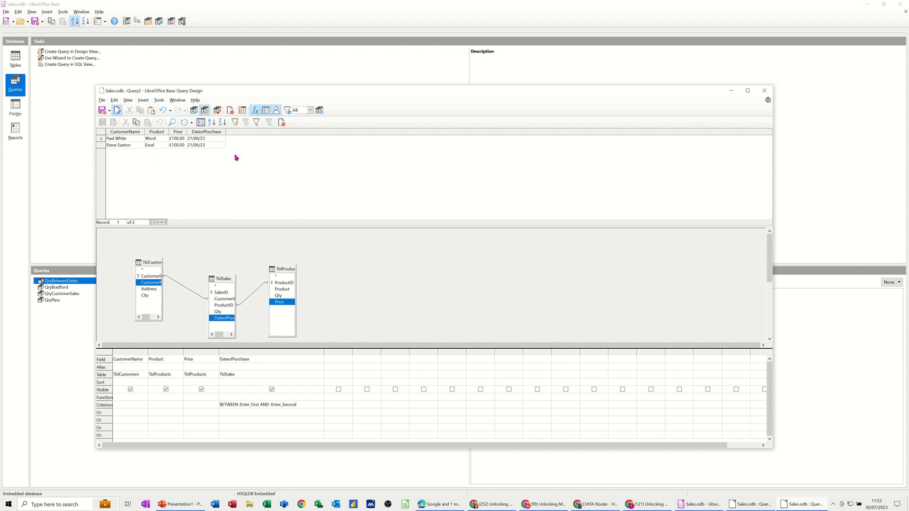
- Rerun the query with a first date and 1/8/23 as Enter_Second, and bring up the parameter prompt once more and cancel it
left_click(193, 114)
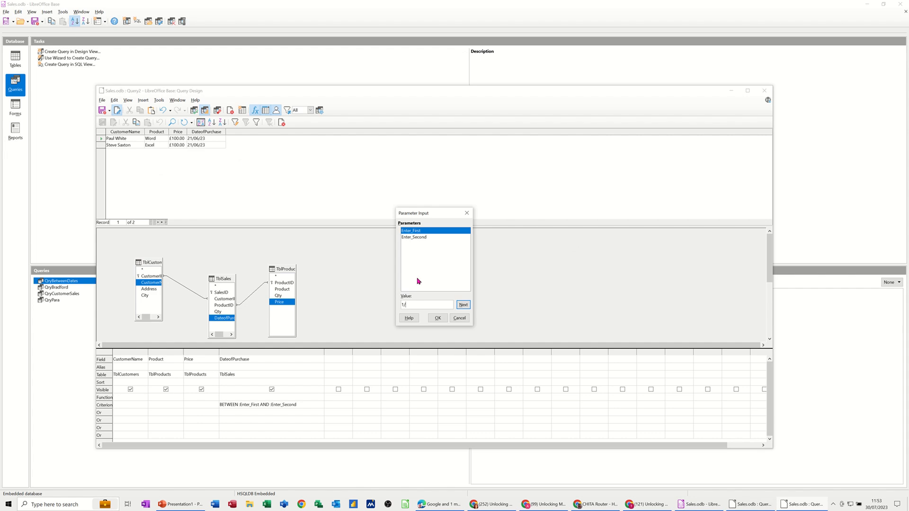
key("Return")
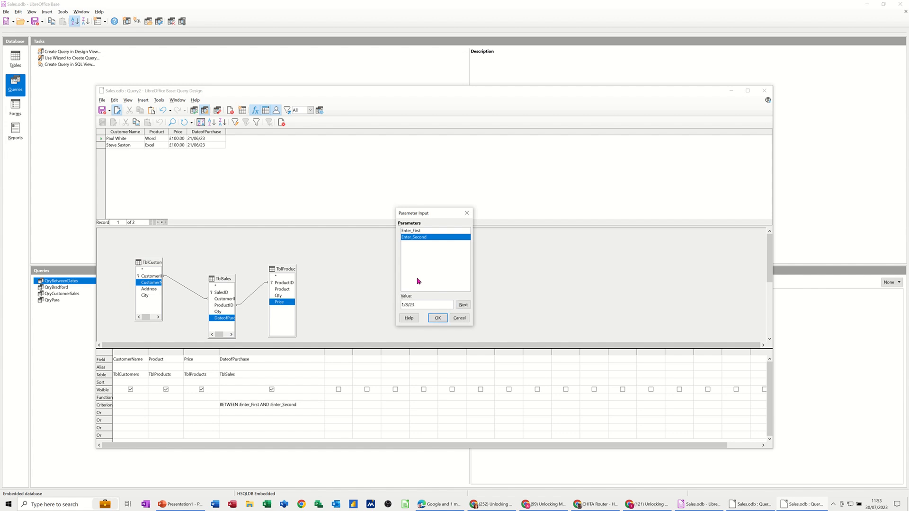
key("Return")
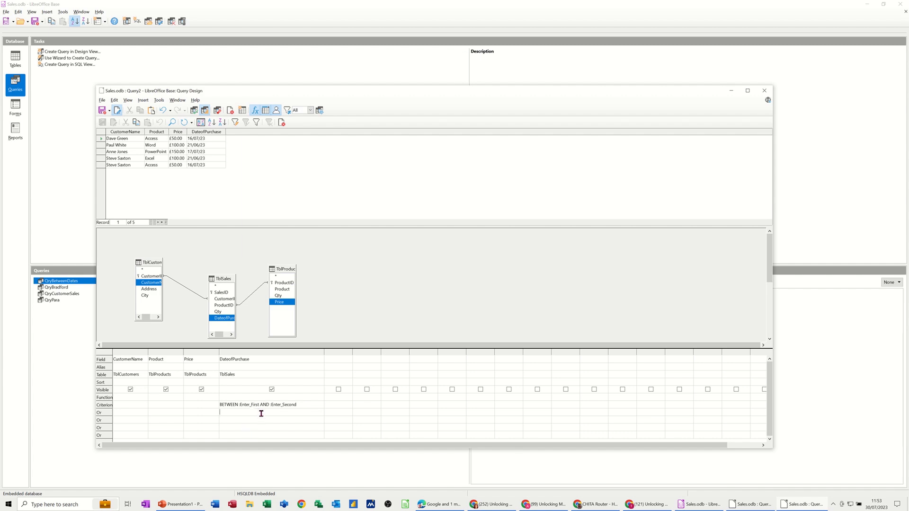
left_click(194, 111)
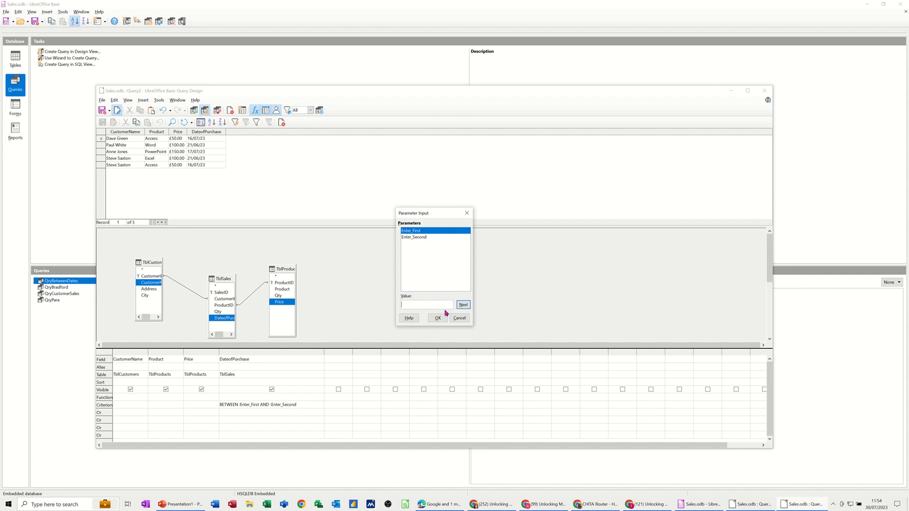
left_click(455, 320)
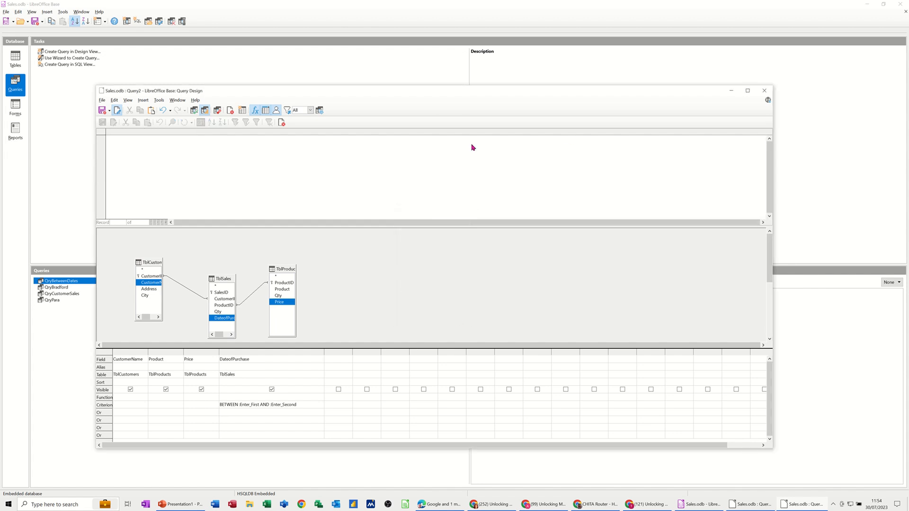